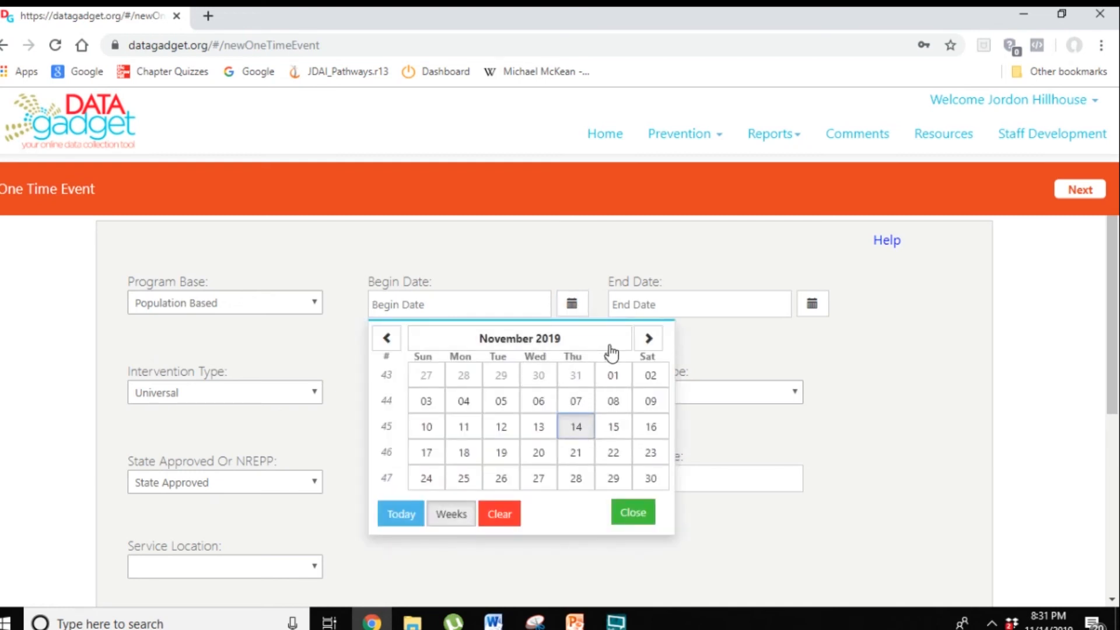
Step: Set both the begin date and end date of the event to 11/14/2019
click(581, 429)
click(812, 306)
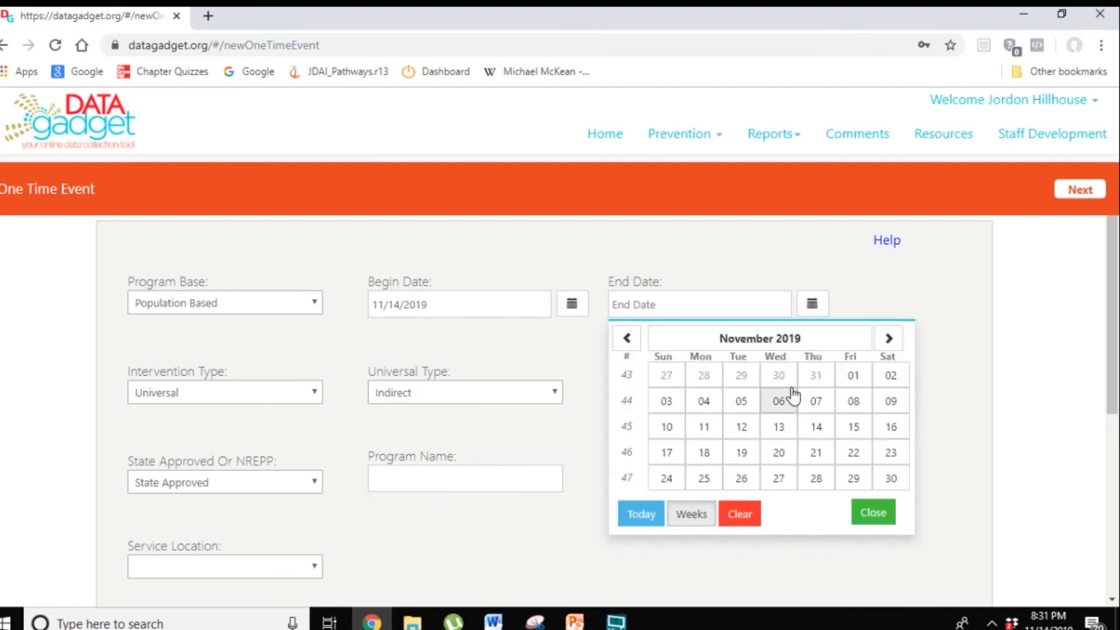
click(814, 430)
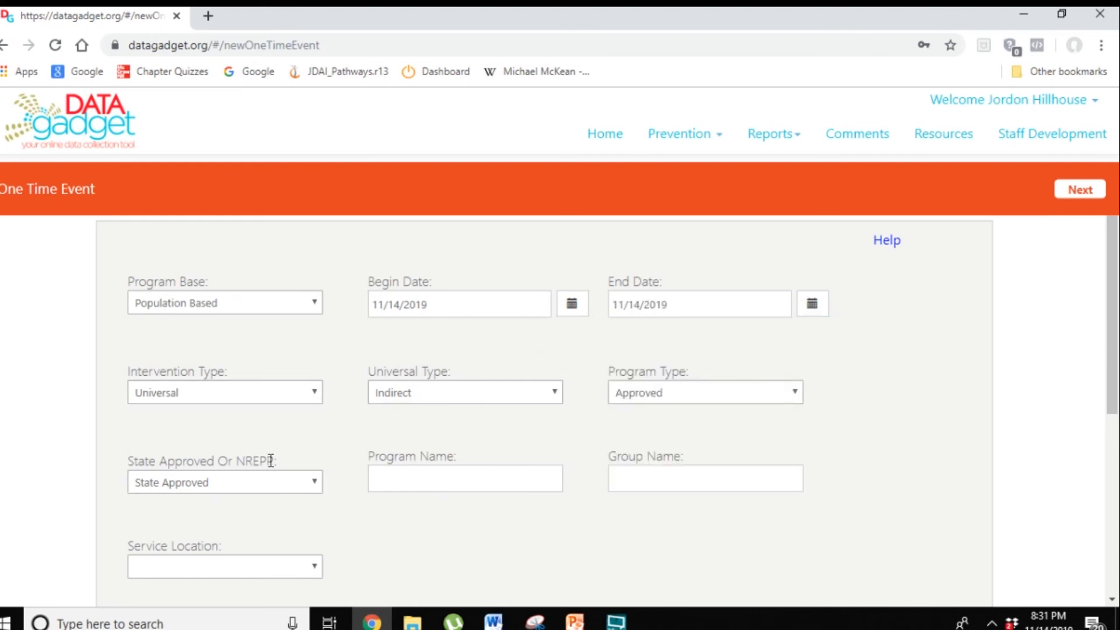
Step: Change the Universal Type to Direct
click(428, 397)
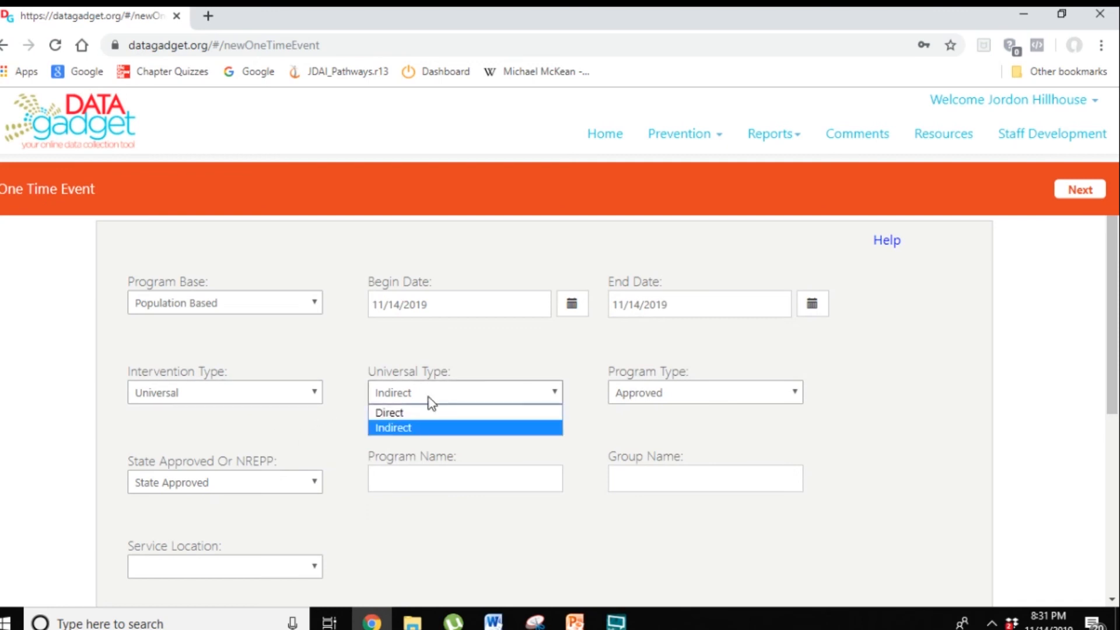
click(418, 414)
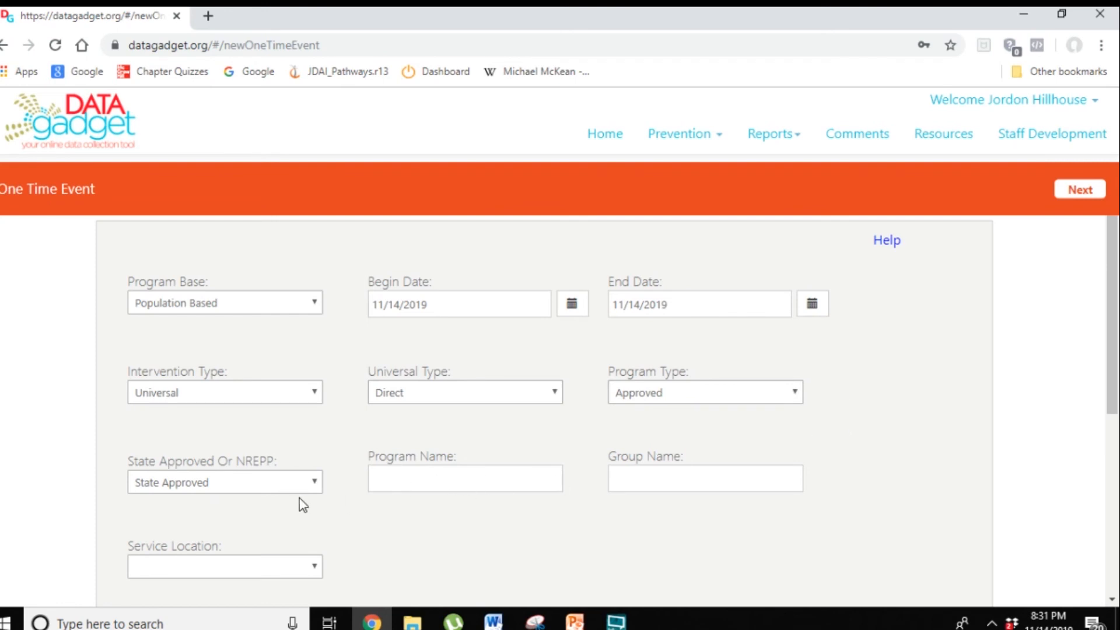
Step: Enter "Opioid Training Oxford, MS" as the Program Name and copy it into the Group Name
click(427, 486)
text(Opioids)
key(BackSpace)
text(Training Oxford, MS)
key(ctrl+a)
key(ctrl+c)
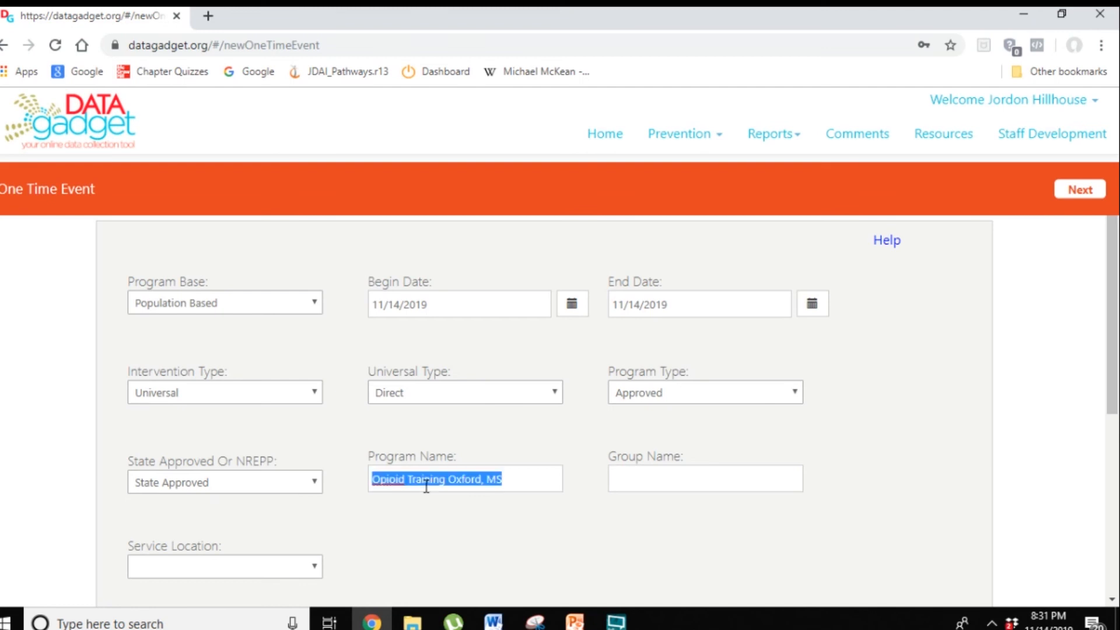
key(Tab)
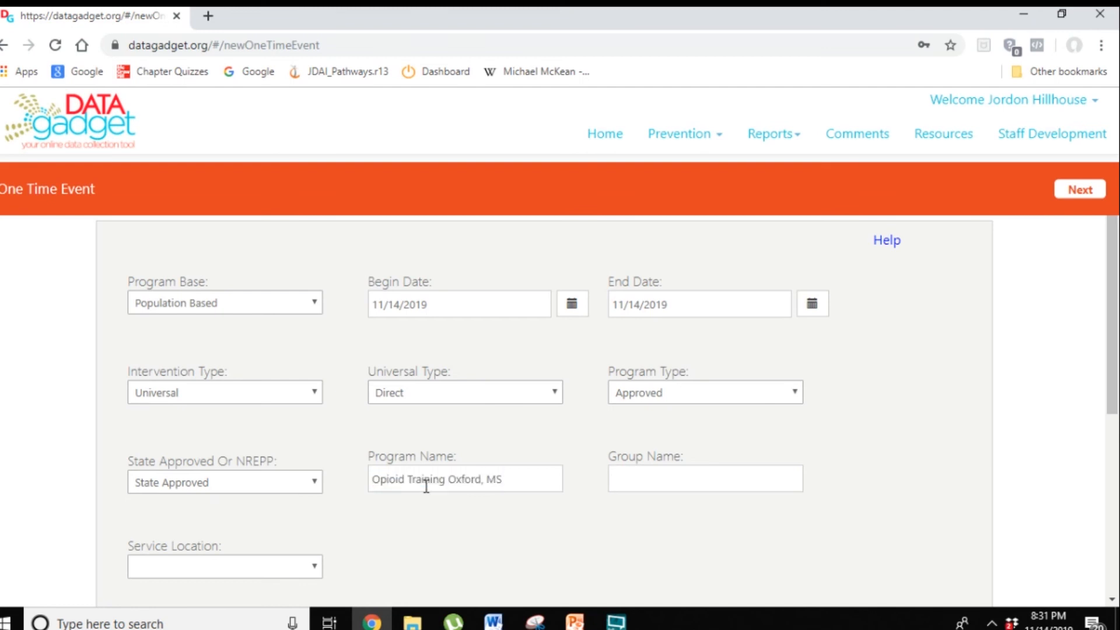
key(ctrl+v)
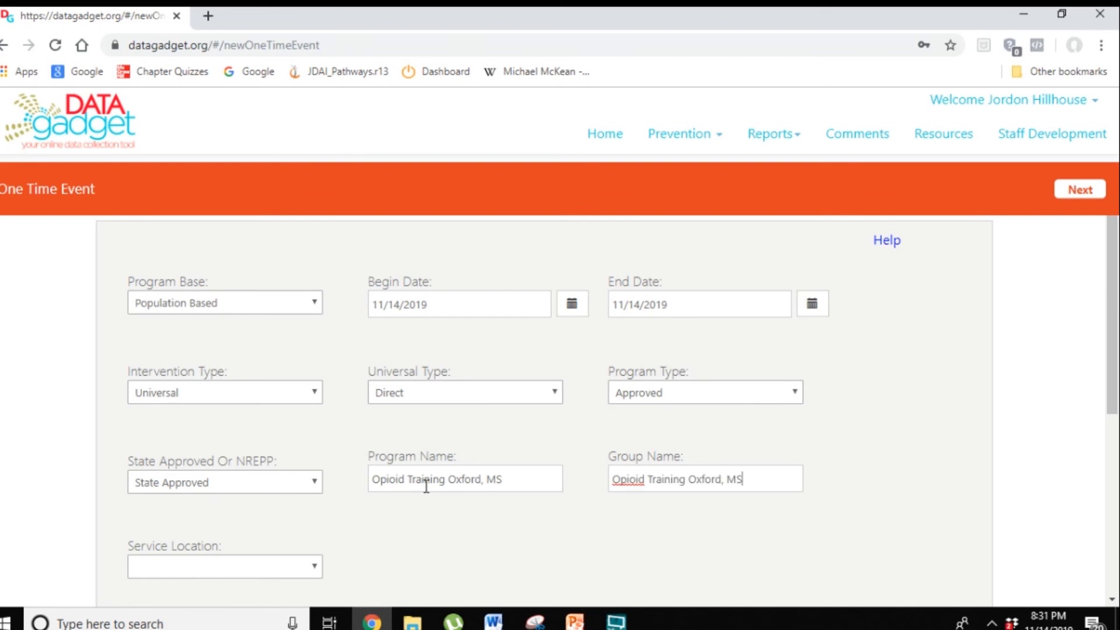
Step: Set the Service Location to Community Based Organization
scroll(427, 486, down, 4)
click(240, 317)
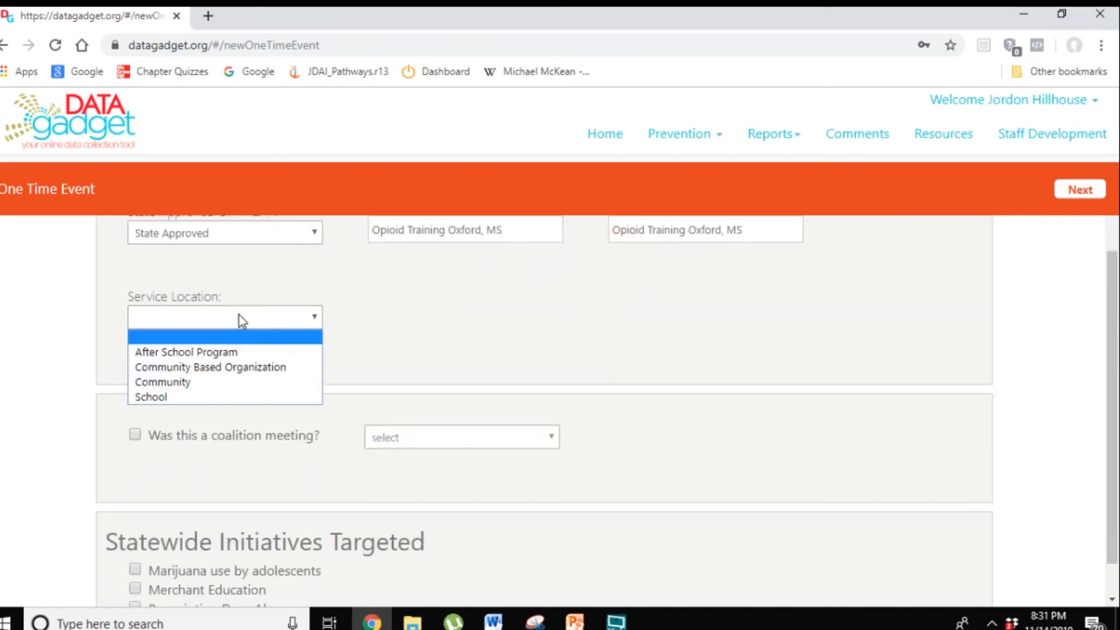
click(214, 368)
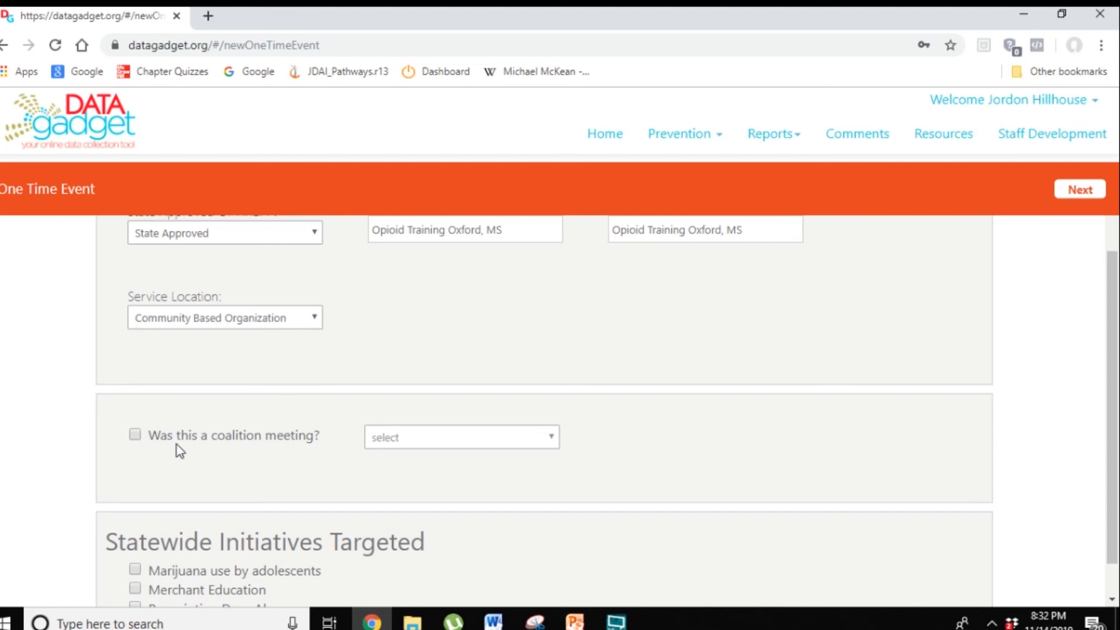
scroll(192, 452, down, 1)
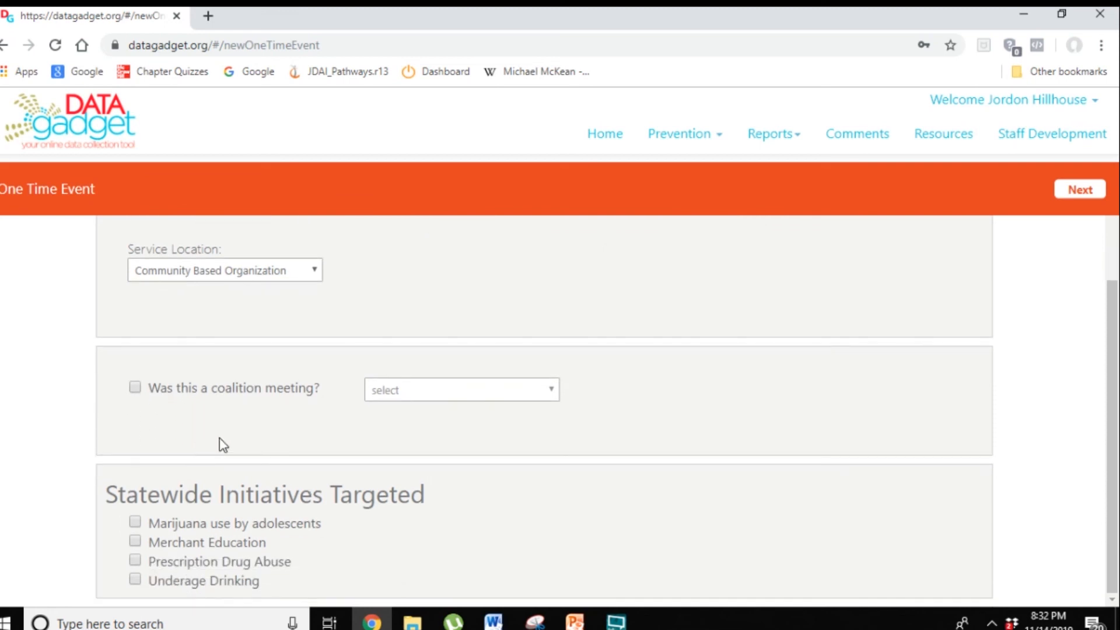
click(135, 387)
click(424, 392)
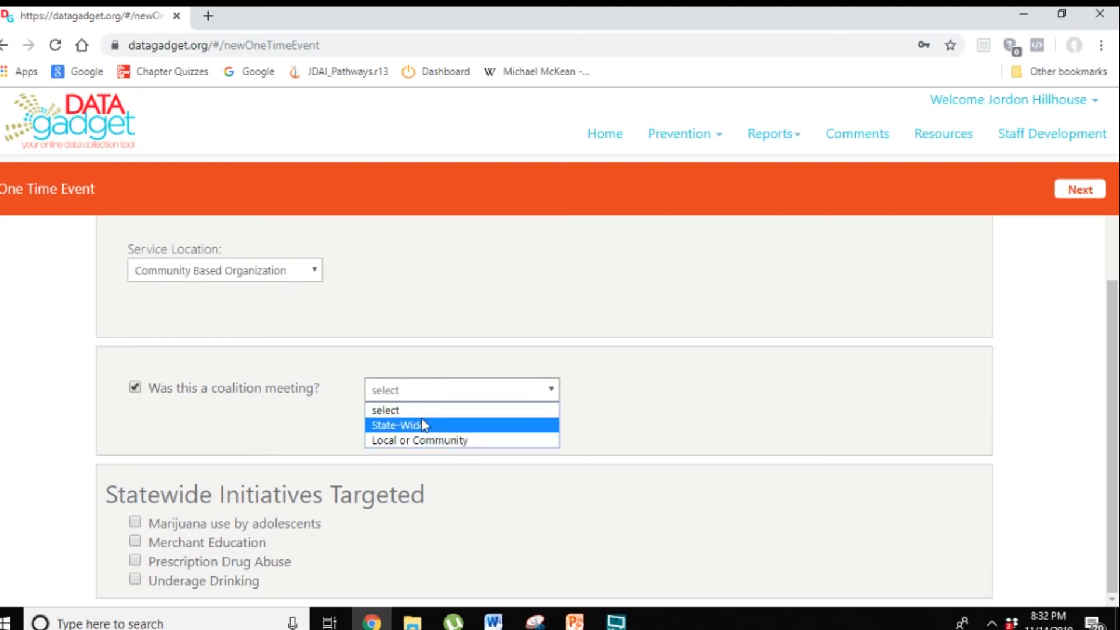
click(135, 389)
click(135, 389)
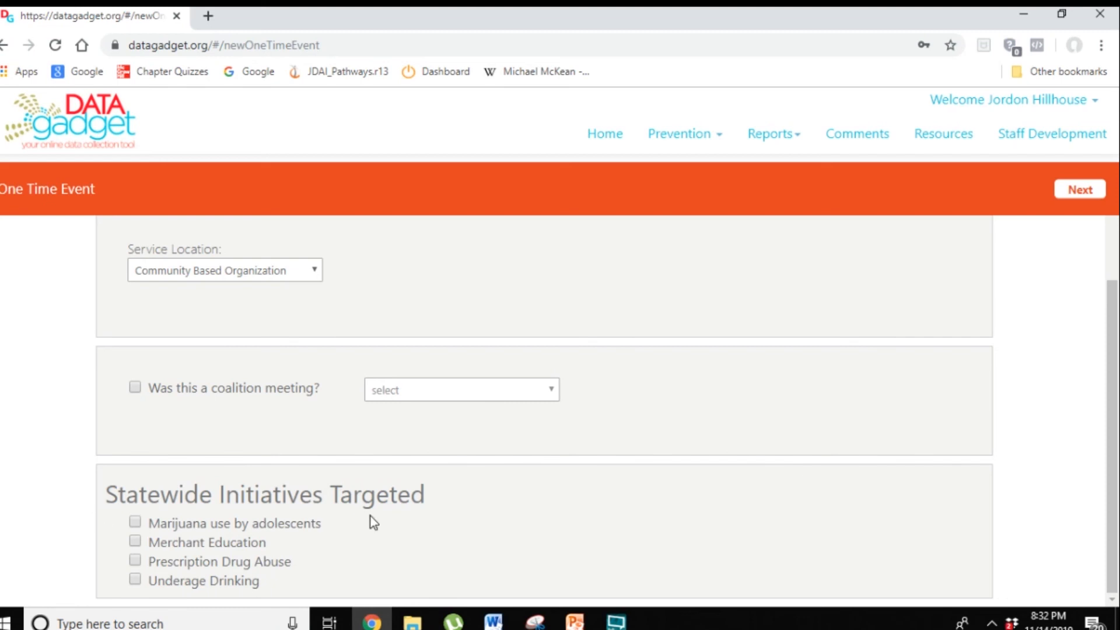
Step: Mark Prescription Drug Abuse as a statewide initiative targeted and advance to the next page of the form
triple_click(176, 486)
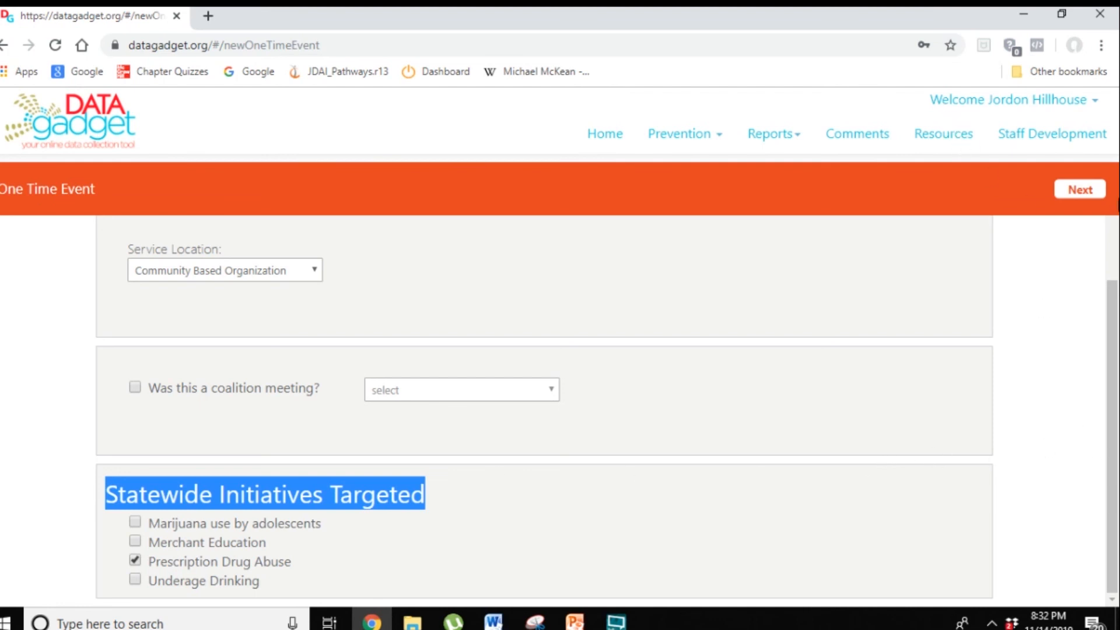
click(1076, 186)
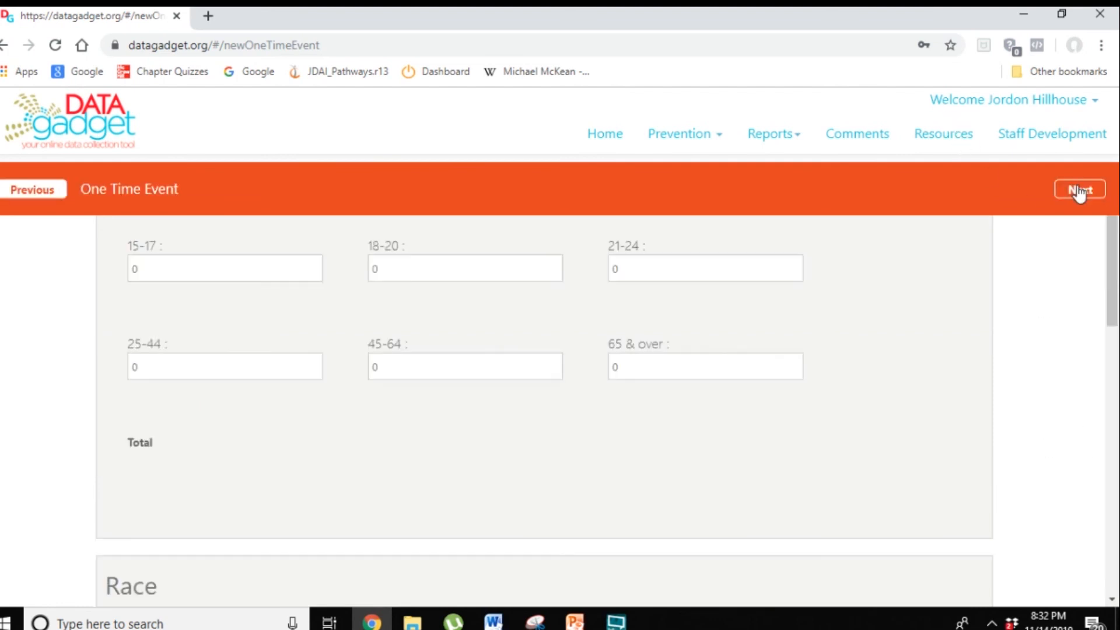
Step: Enter 9 female participants
scroll(82, 331, up, 5)
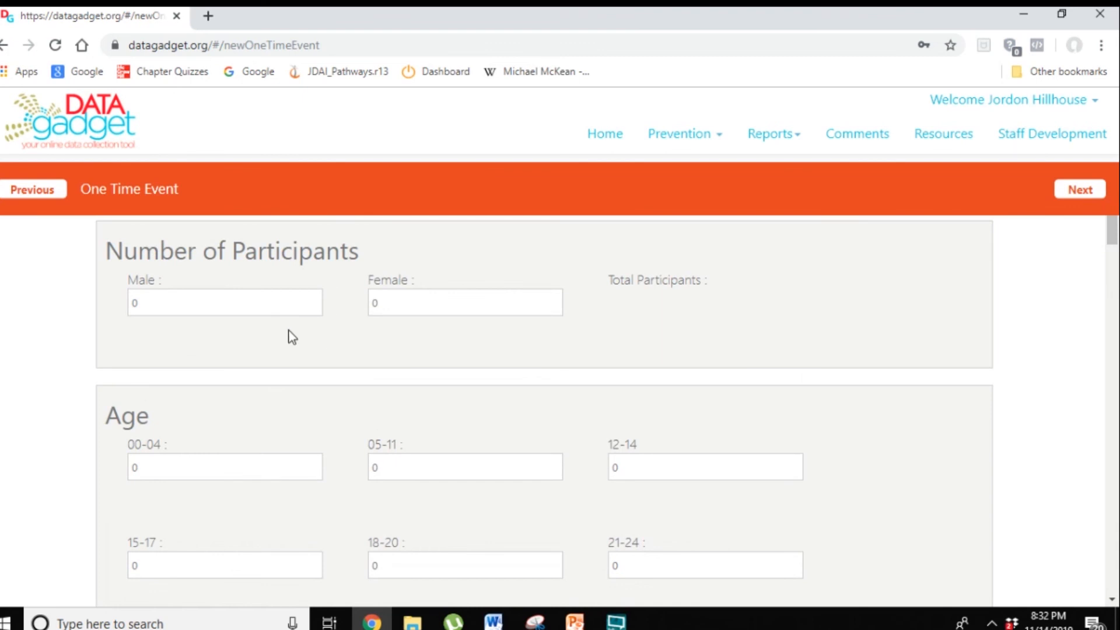
click(440, 301)
text(9)
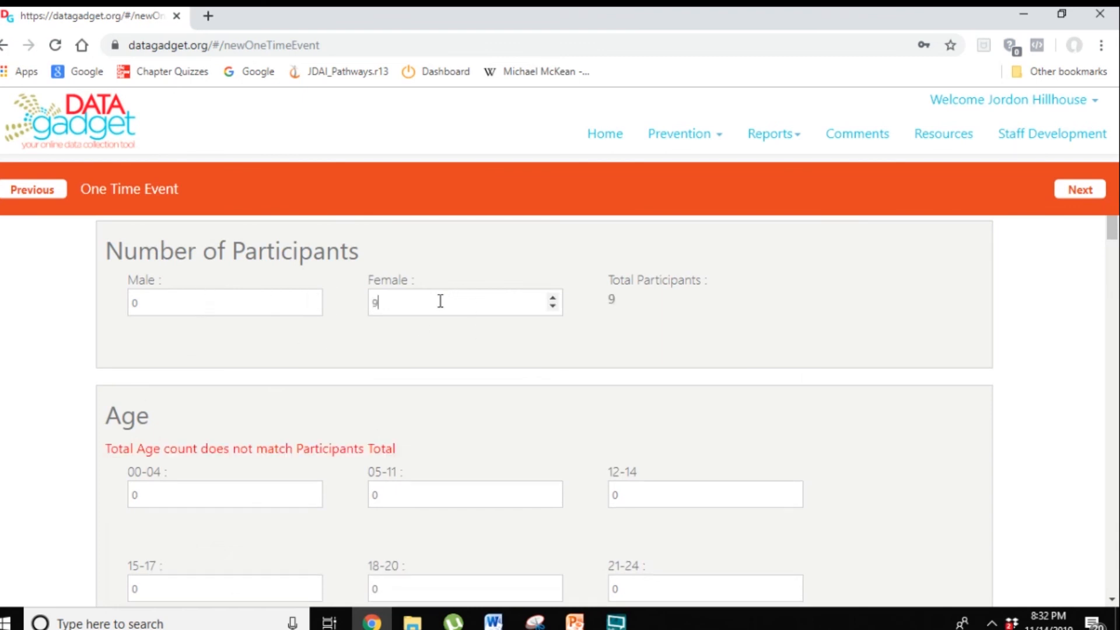
Step: Enter the age breakdown: 4 aged 21-24, 3 aged 25-44, and 2 aged 45-64
scroll(291, 408, down, 3)
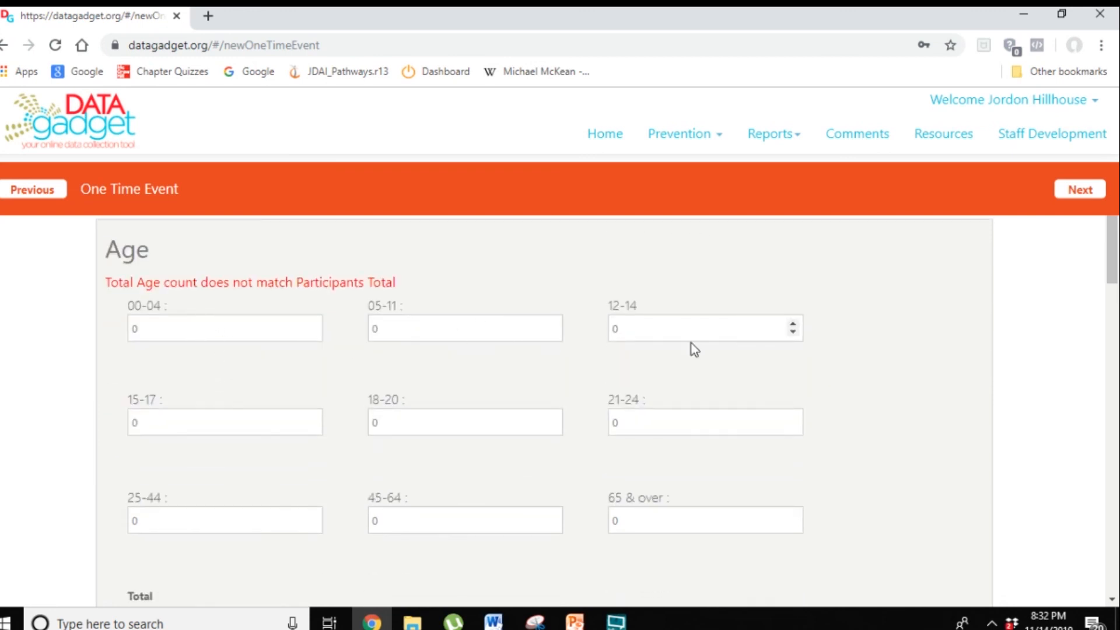
click(700, 428)
key(Delete)
text(4)
key(Tab)
key(Delete)
text(2)
key(Tab)
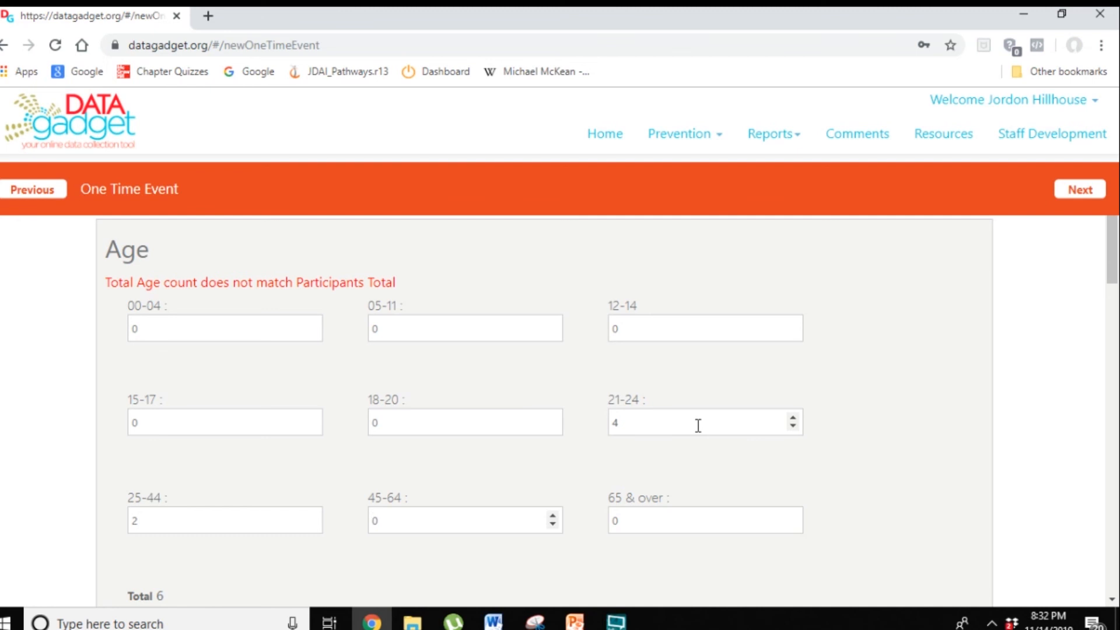
key(Delete)
text(2)
double_click(184, 524)
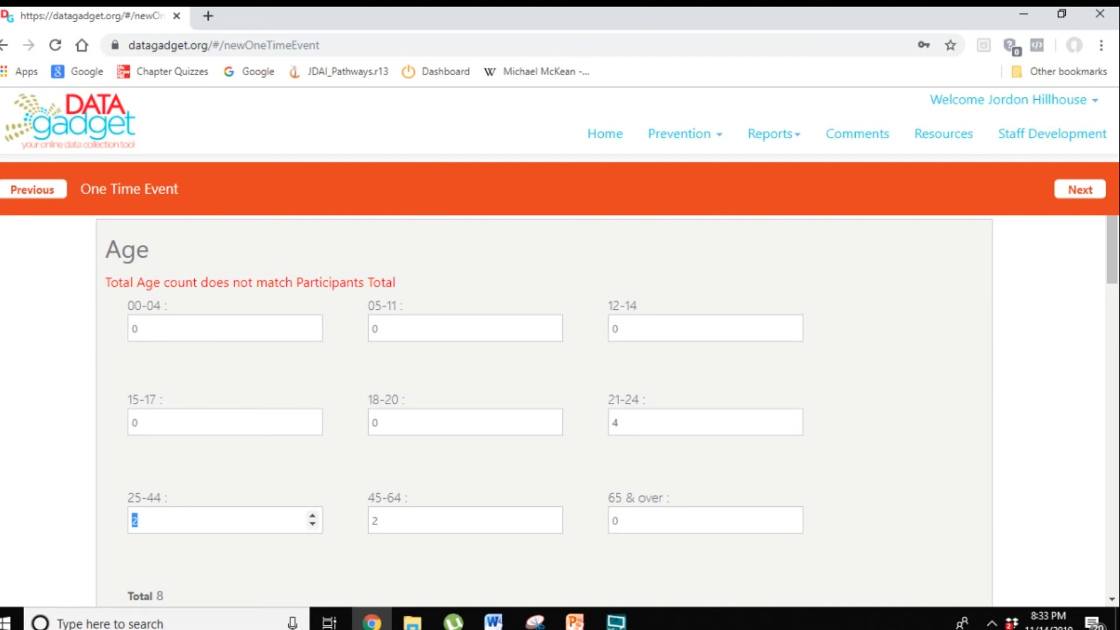
text(3)
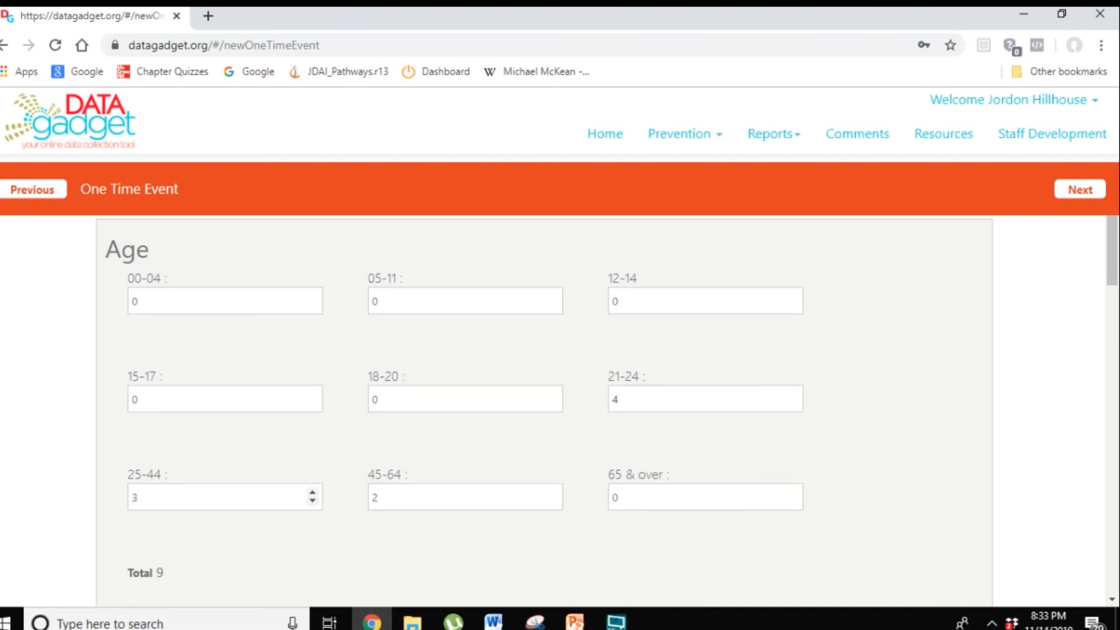
key(Tab)
Step: Enter the race breakdown: 2 White and 7 Black participants
scroll(562, 523, down, 3)
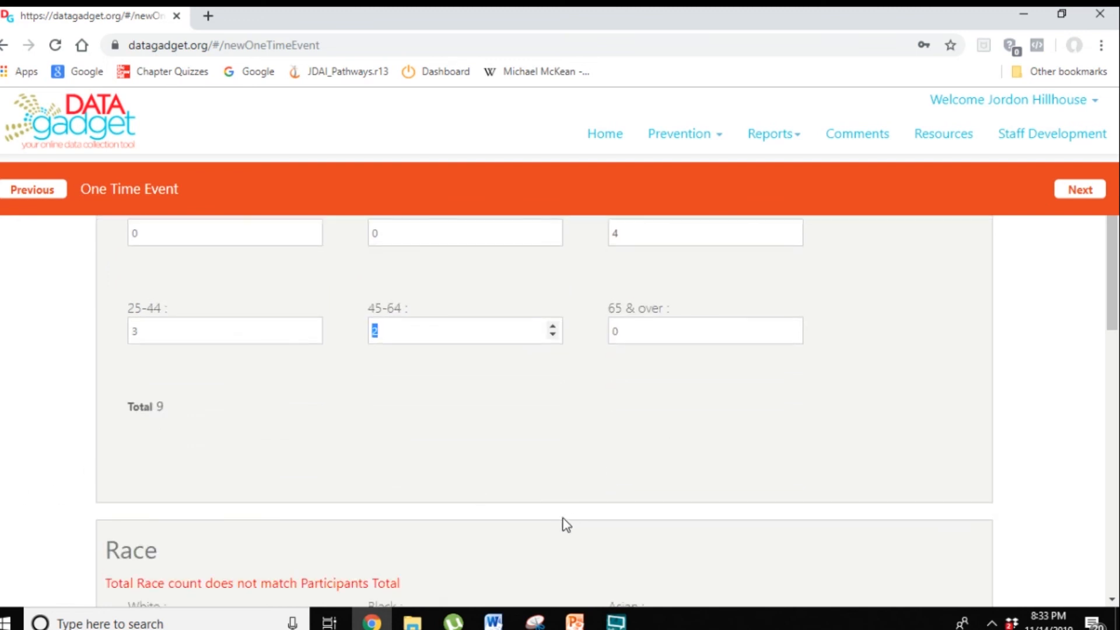
scroll(466, 452, down, 2)
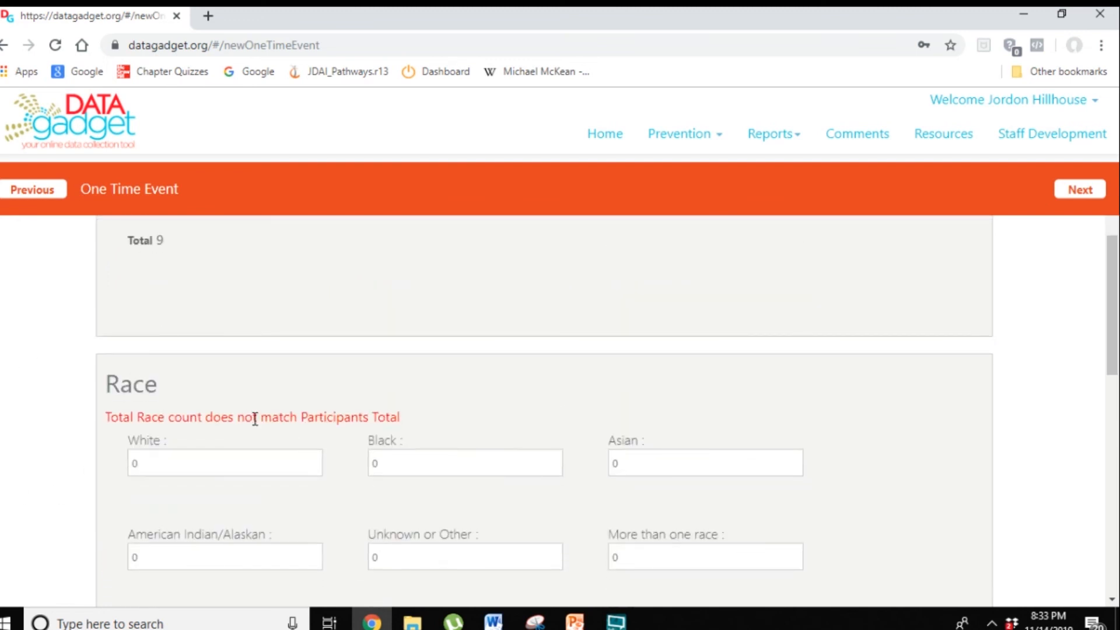
scroll(255, 419, down, 3)
click(216, 296)
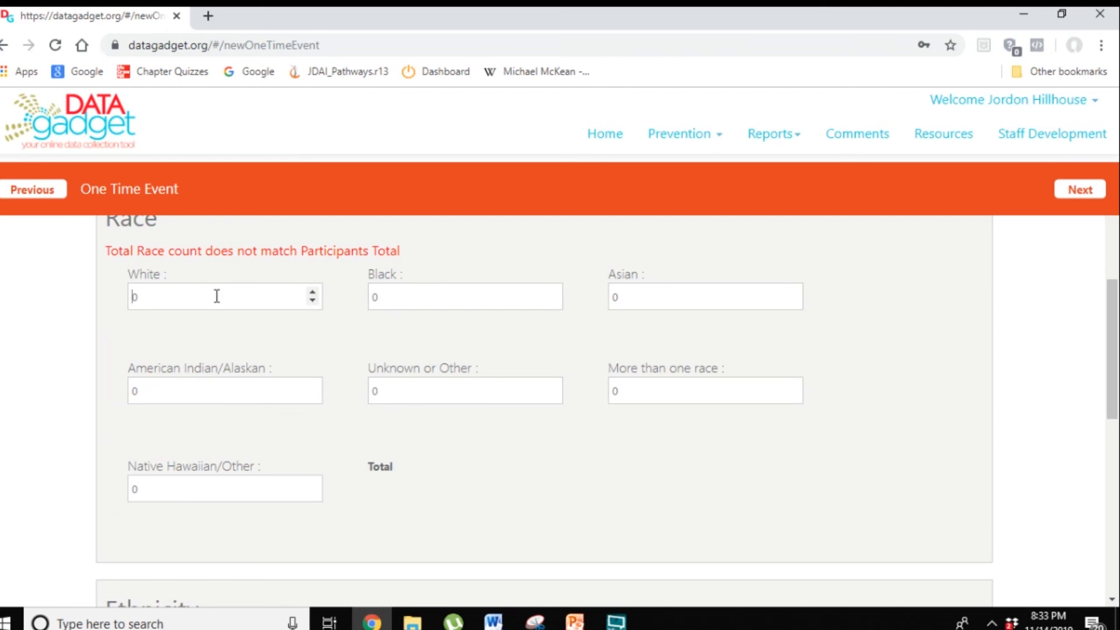
text(2)
key(Tab)
scroll(216, 296, down, 1)
text(7)
Step: Enter 9 Not Hispanic participants for ethnicity
scroll(225, 395, down, 5)
click(203, 331)
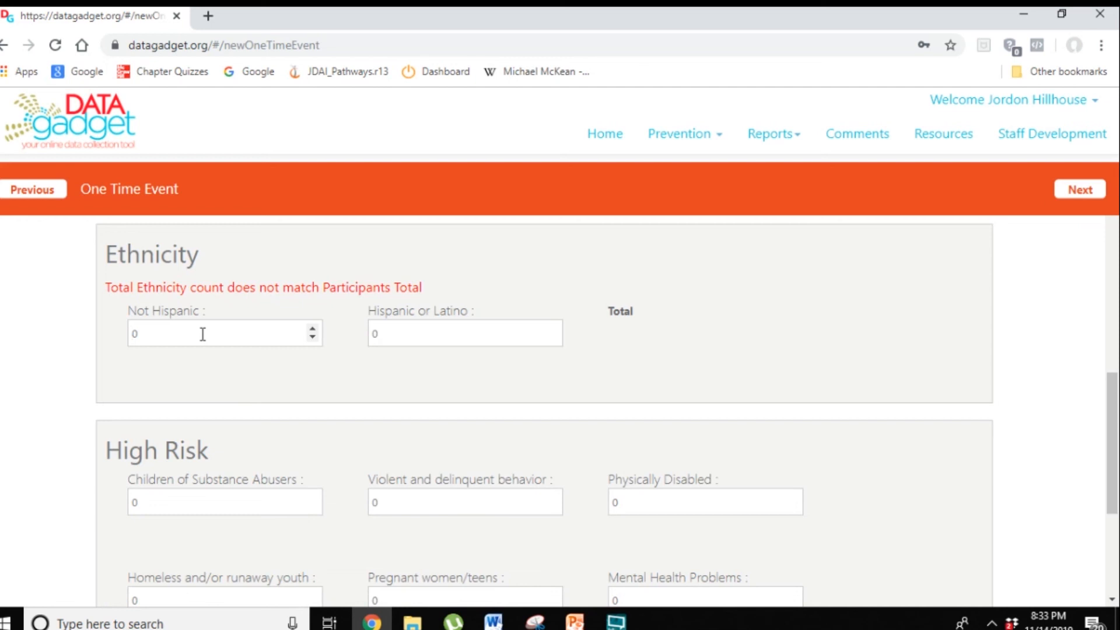
text(9)
key(Tab)
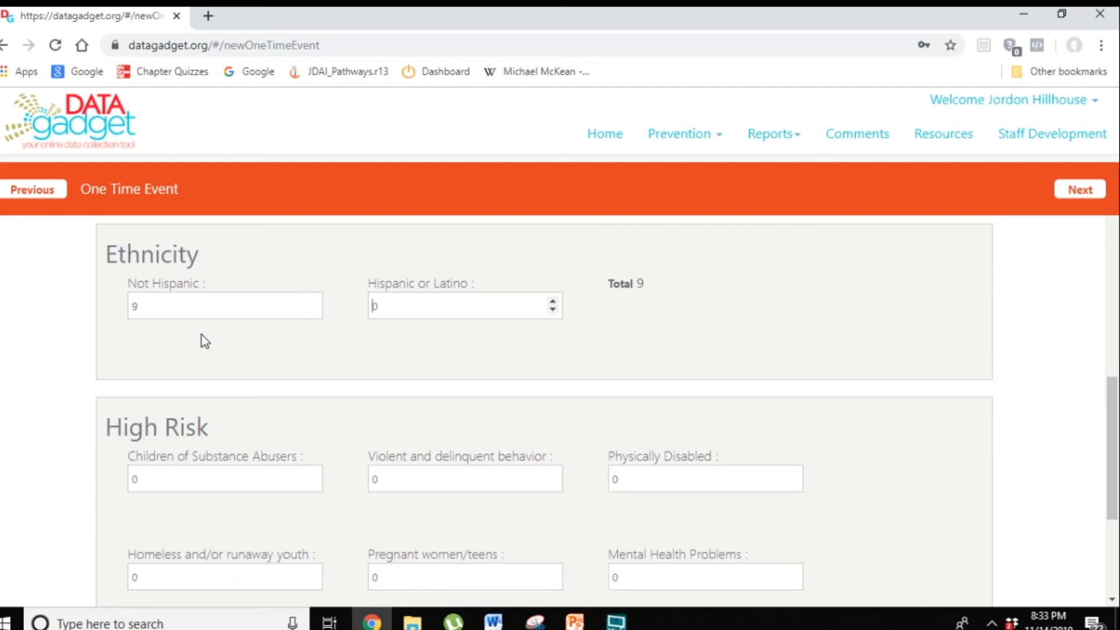
key(Tab)
scroll(302, 379, down, 3)
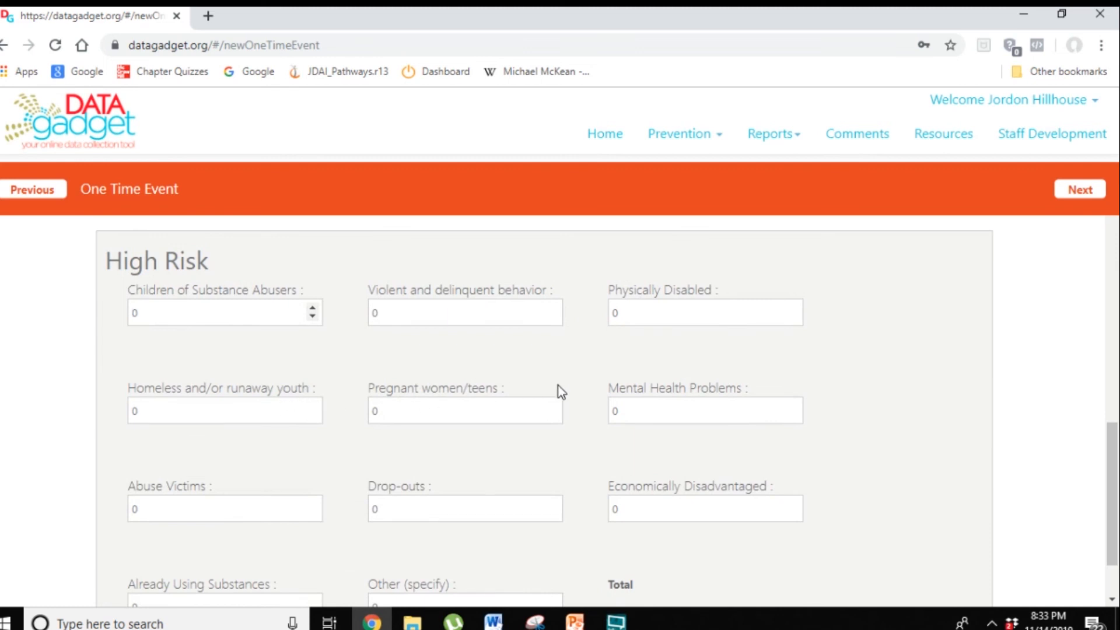
scroll(559, 388, down, 2)
scroll(575, 415, up, 3)
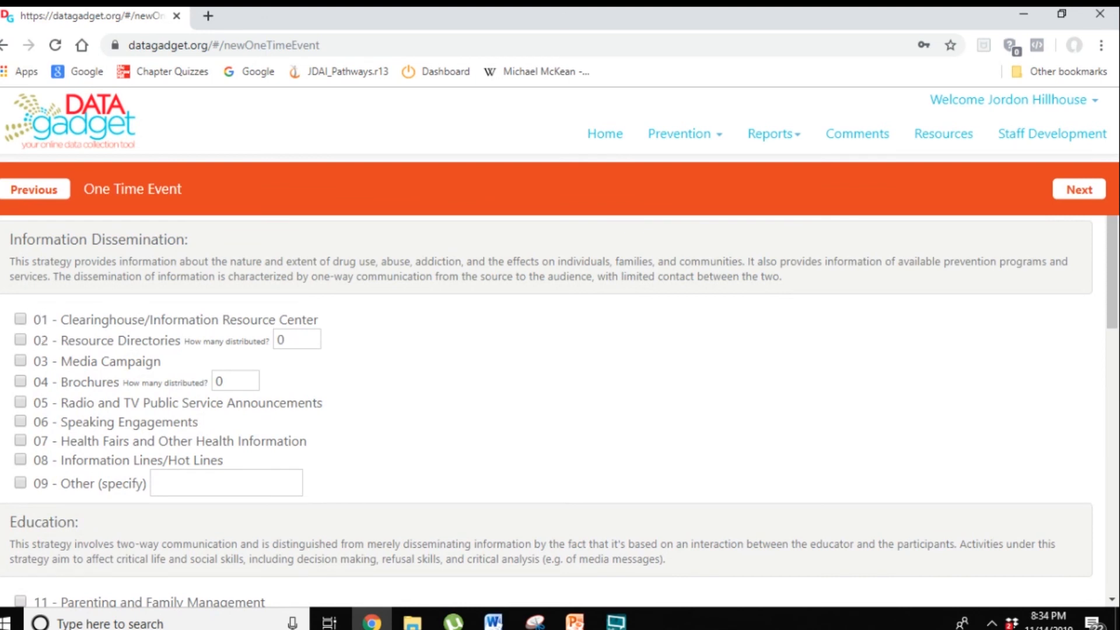
Step: Select 06 - Speaking Engagements as the information dissemination strategy and advance to the next page
click(21, 419)
scroll(489, 415, down, 7)
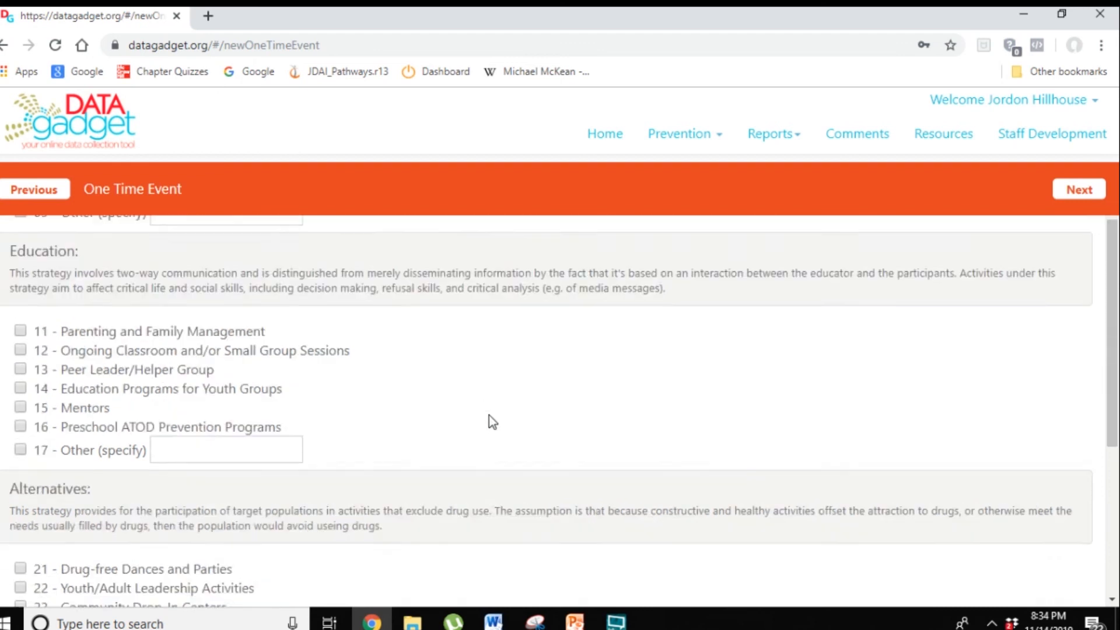
click(1074, 193)
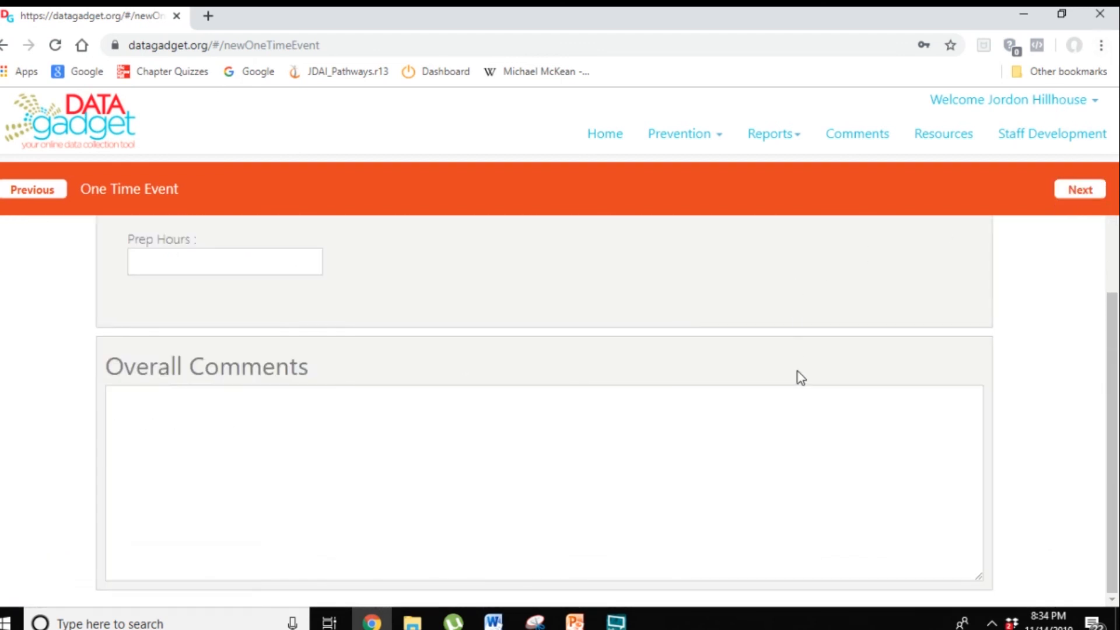
Step: Check Agenda, Evaluation Form and Sign-in Sheet as documentation of activities
scroll(799, 376, up, 5)
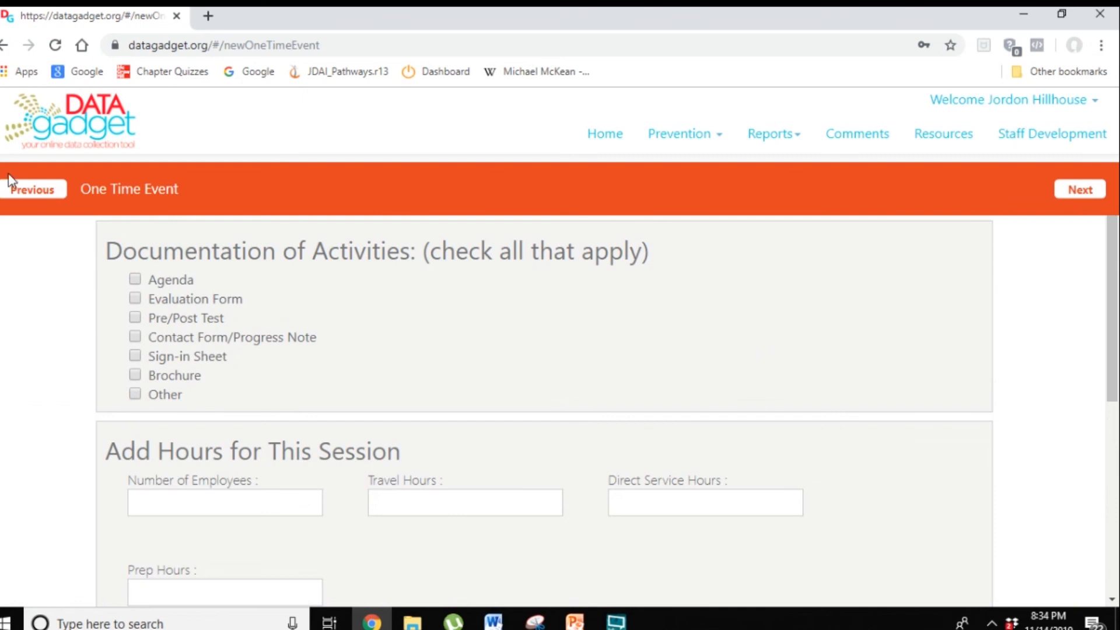
click(141, 278)
scroll(385, 353, down, 1)
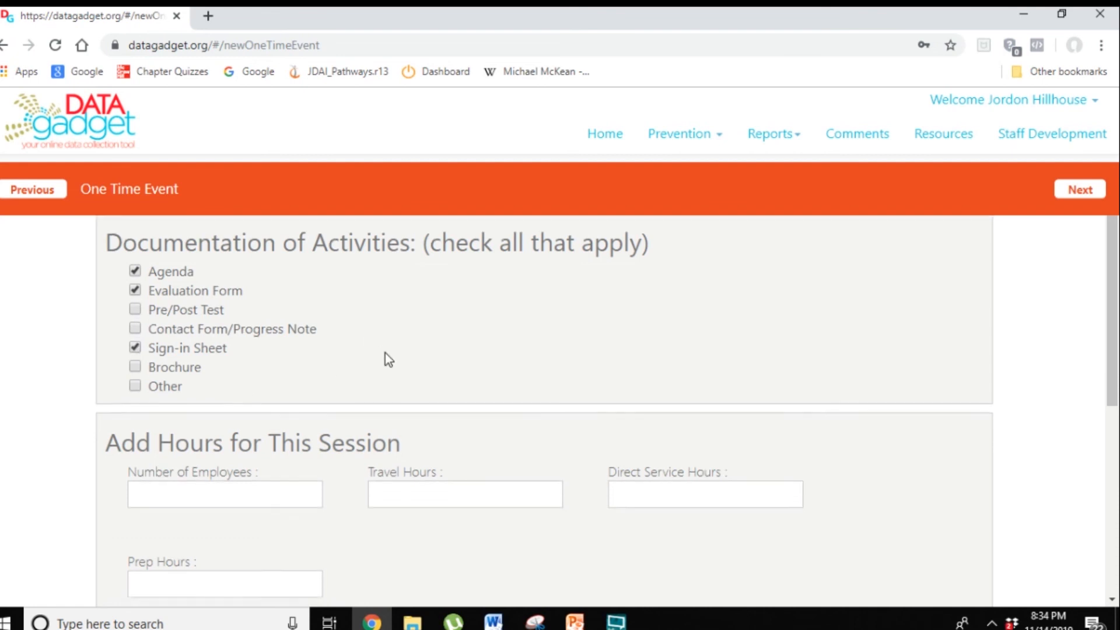
Step: Enter session hours: 1 employee, 5 travel hours, 4 direct service hours, and 1 prep hour
click(199, 411)
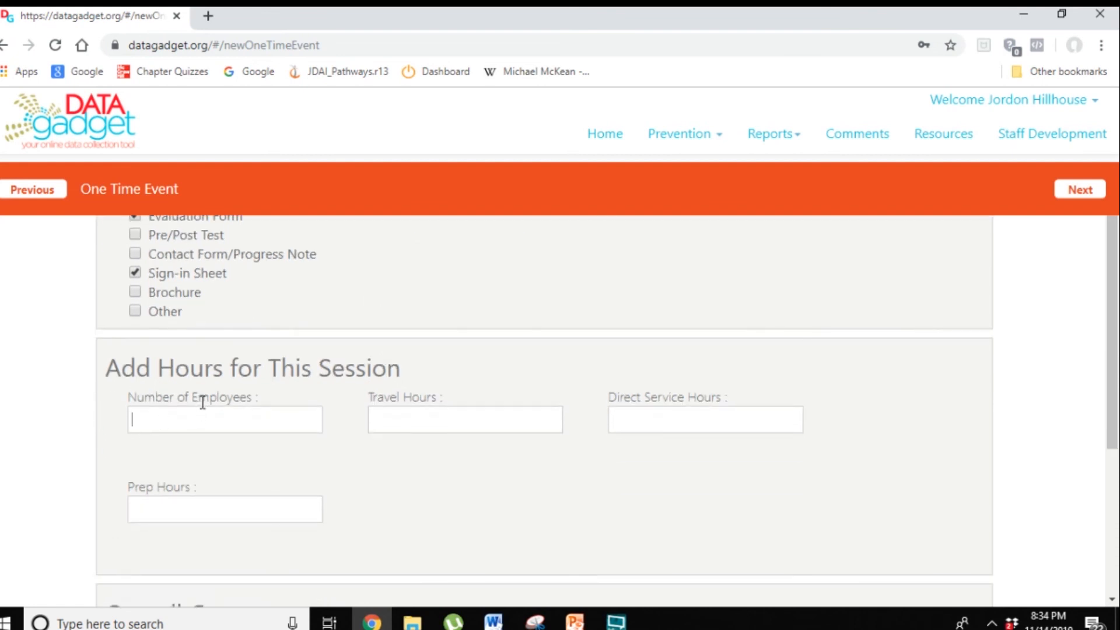
text(1)
key(Tab)
text(5)
key(Tab)
text(4)
key(Tab)
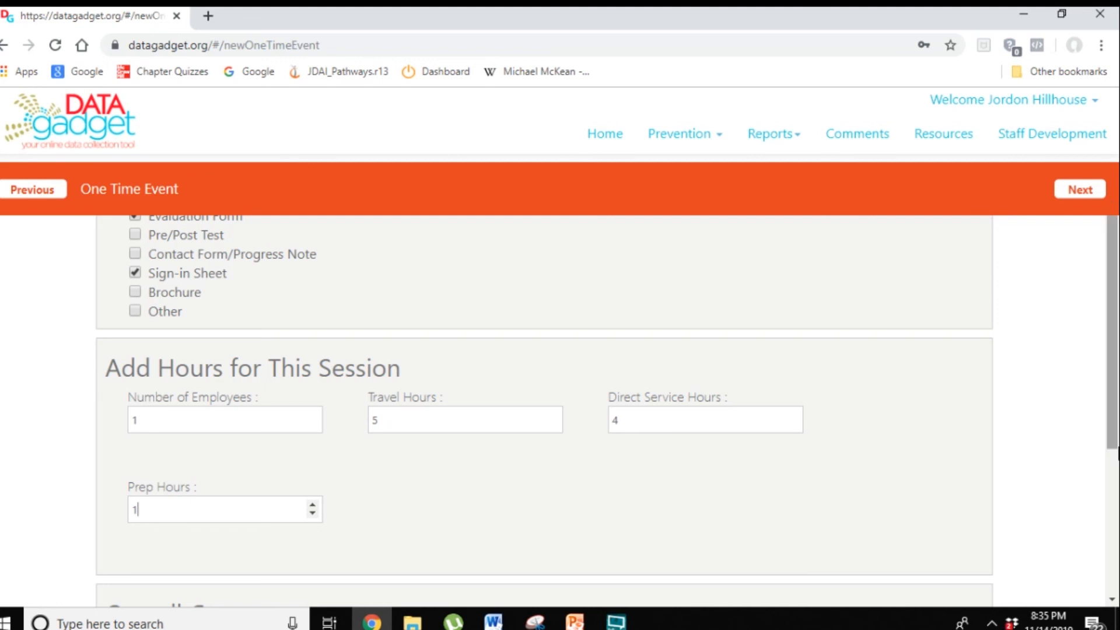
Step: Write an overall comment that the Oxford training went well, Communicare staff and room were excellent, attendees enjoyed it, then advance to summary
scroll(992, 457, down, 4)
click(336, 485)
text(Oxford t)
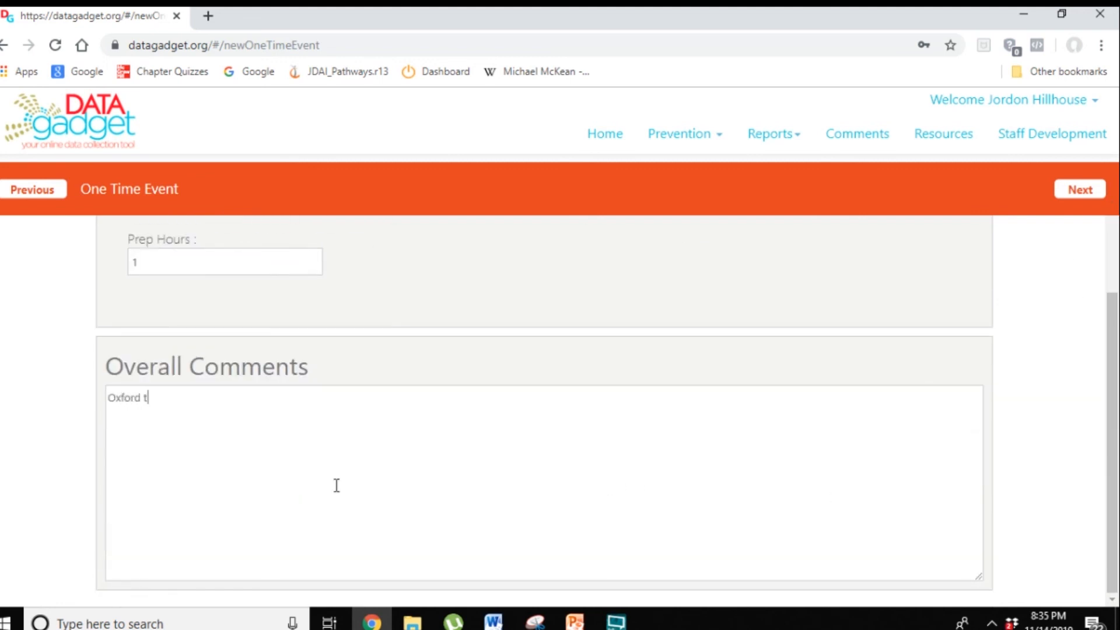
text(raining went well. Comm)
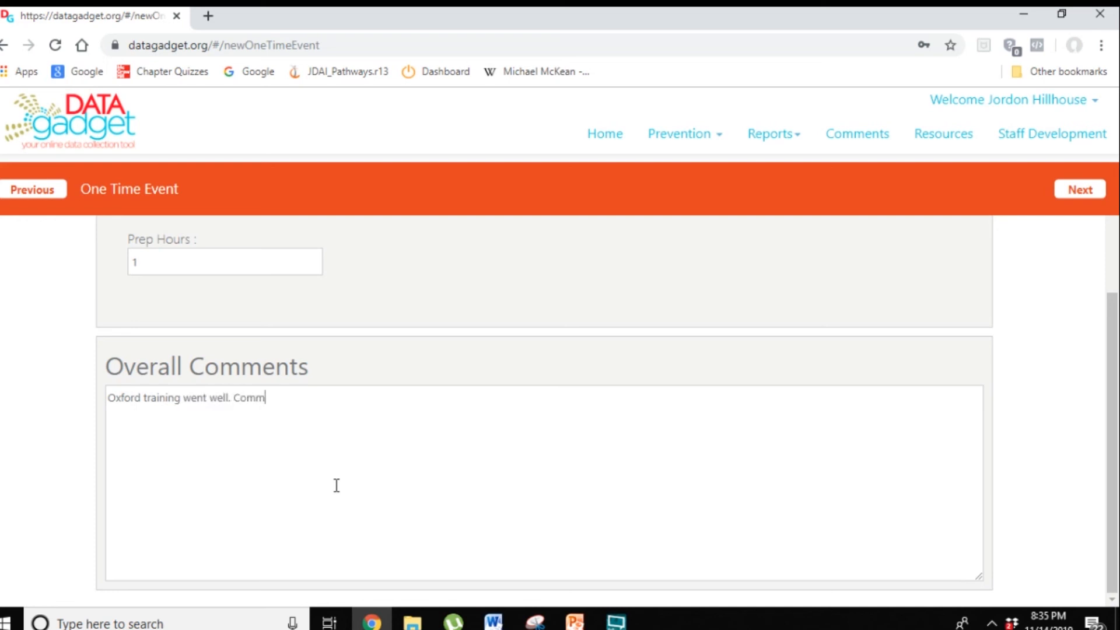
text(unicare staff was great)
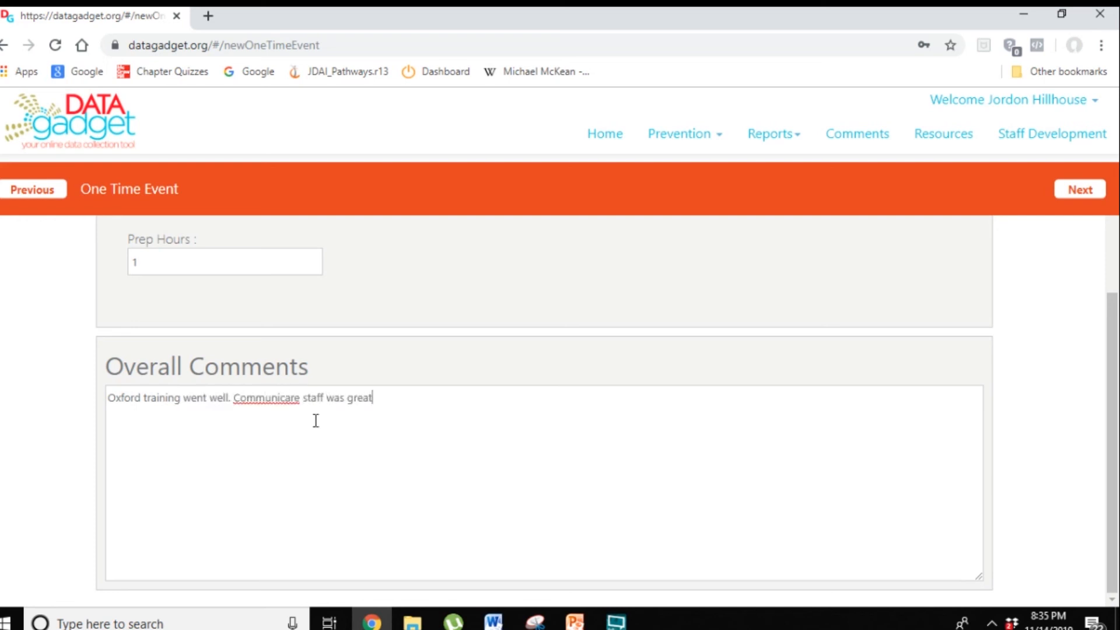
text( and training room was exce)
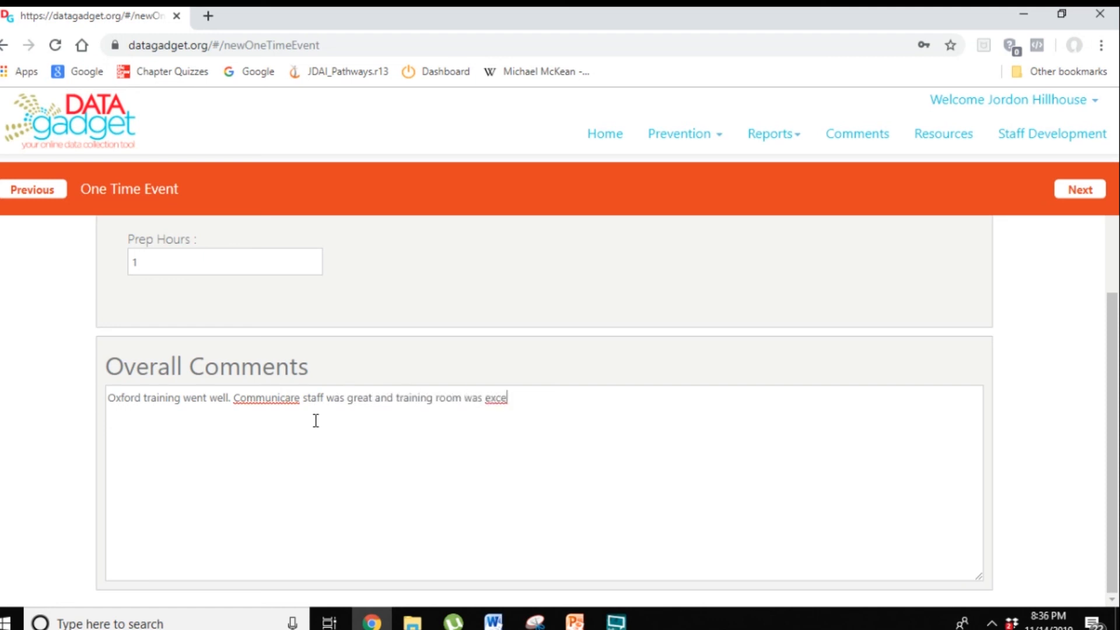
text(llent.  Attendees were attentive and see)
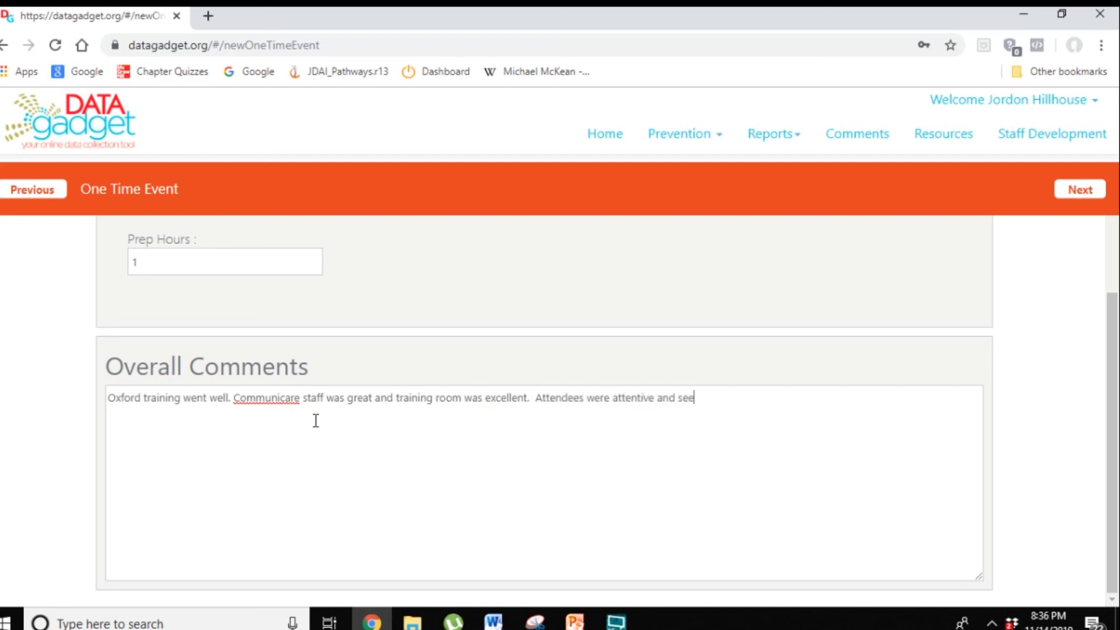
text(med to enjoy the training.)
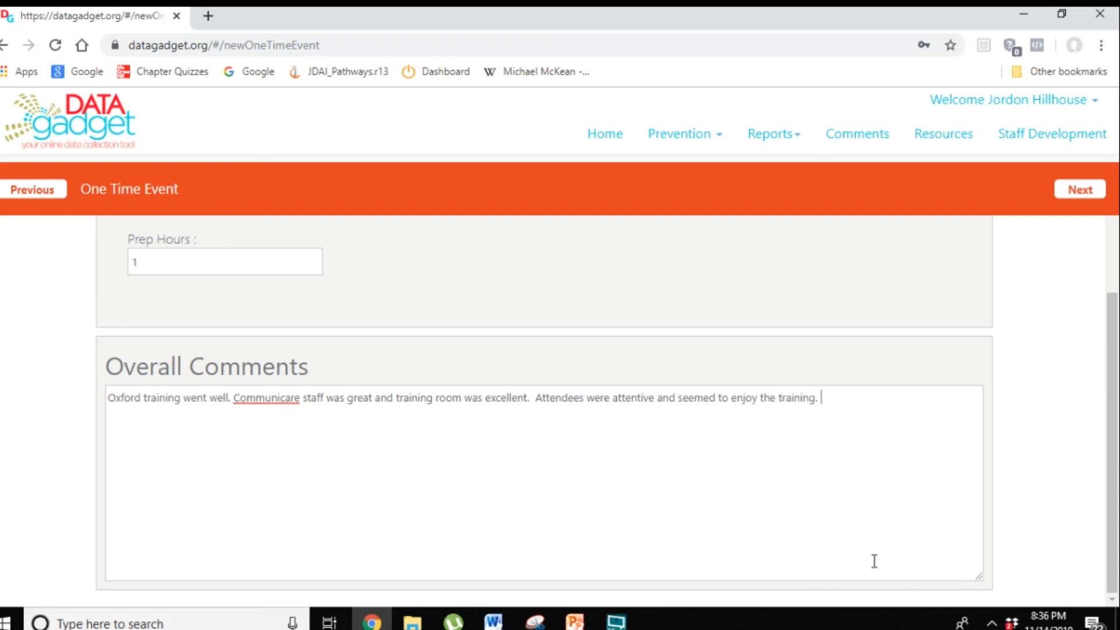
click(1077, 197)
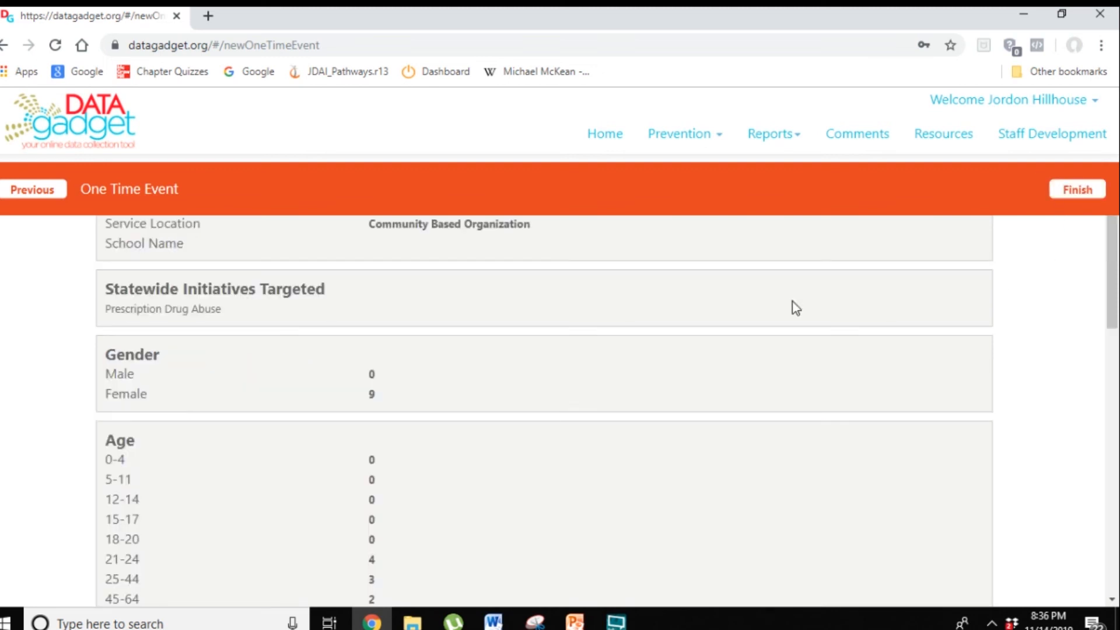
Step: Review the summary page's event details, demographics, documentation, hours and comments before saving
scroll(793, 306, up, 6)
scroll(574, 350, down, 1)
scroll(577, 356, up, 1)
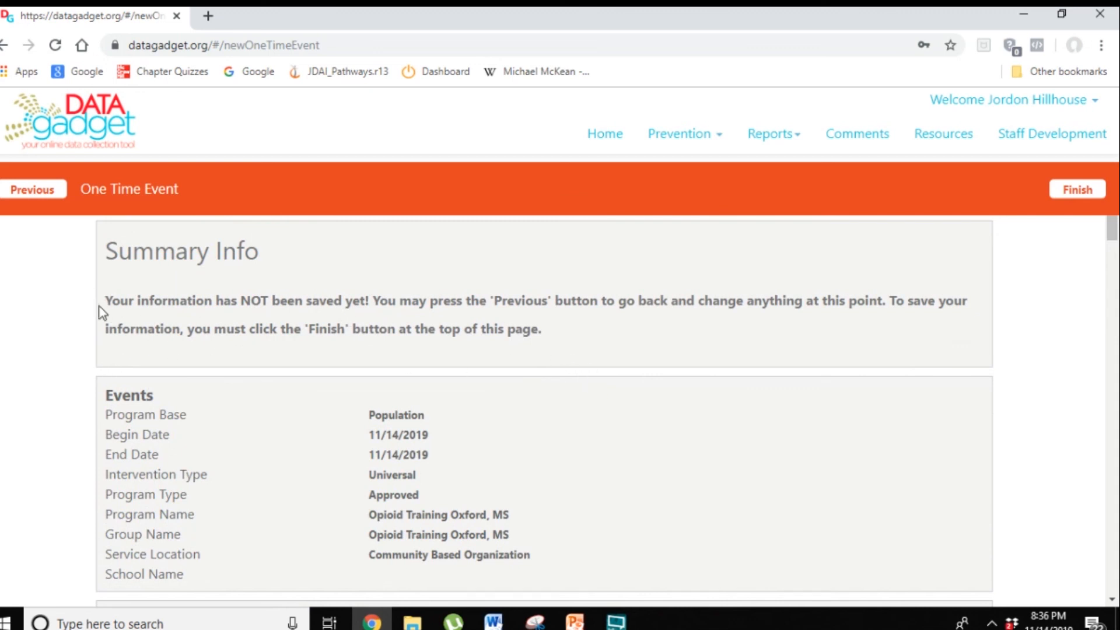
drag(112, 302, 611, 348)
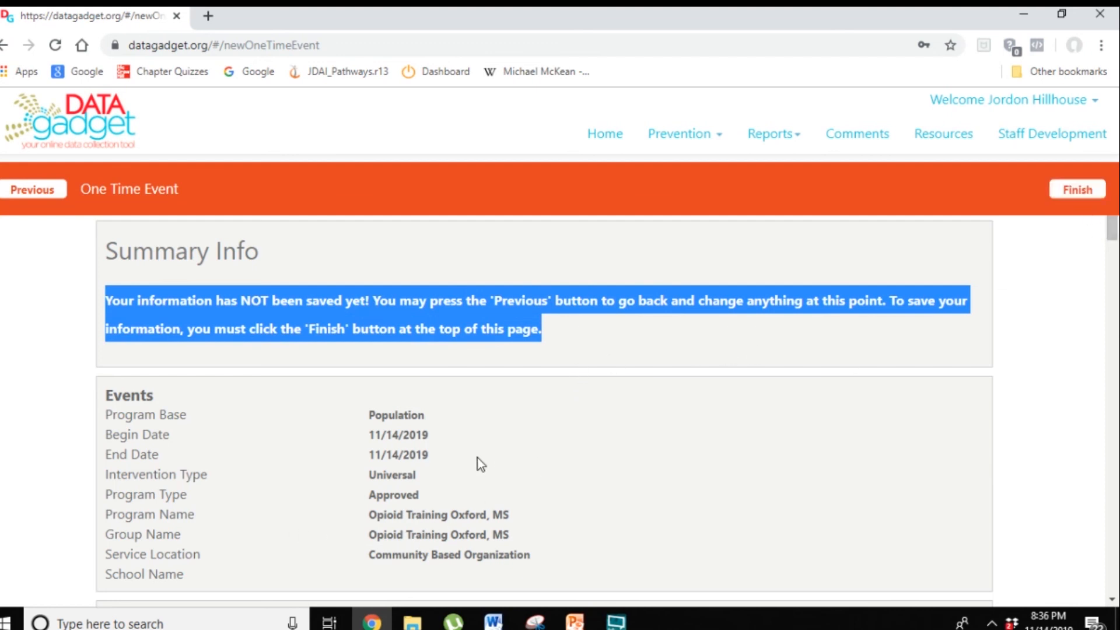
scroll(479, 458, down, 5)
scroll(385, 432, up, 3)
scroll(400, 417, down, 7)
scroll(400, 418, down, 9)
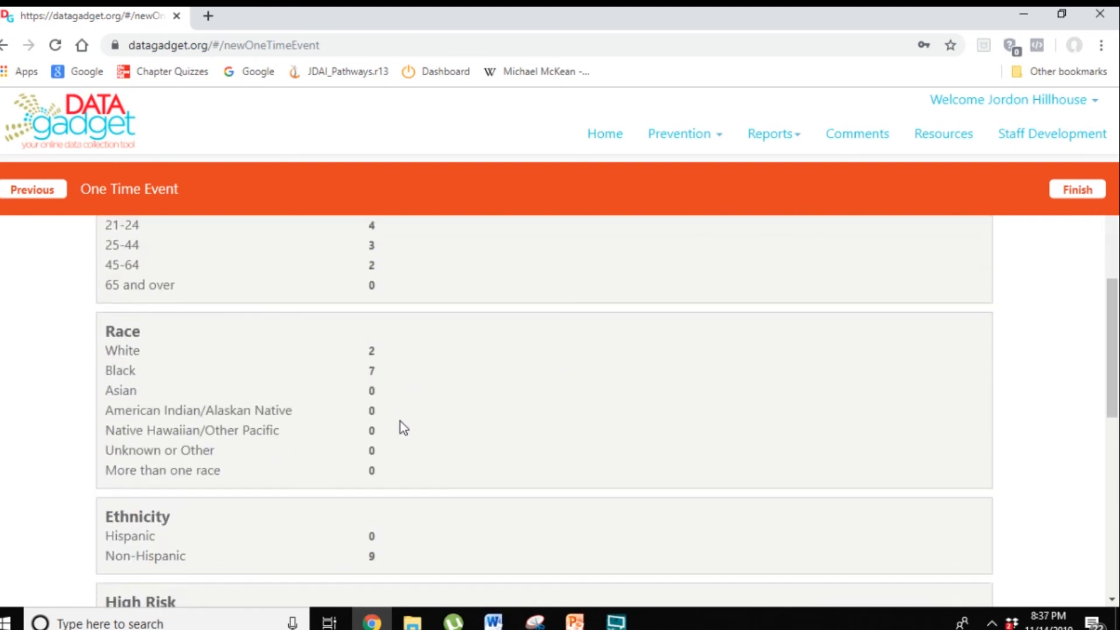
scroll(398, 426, down, 5)
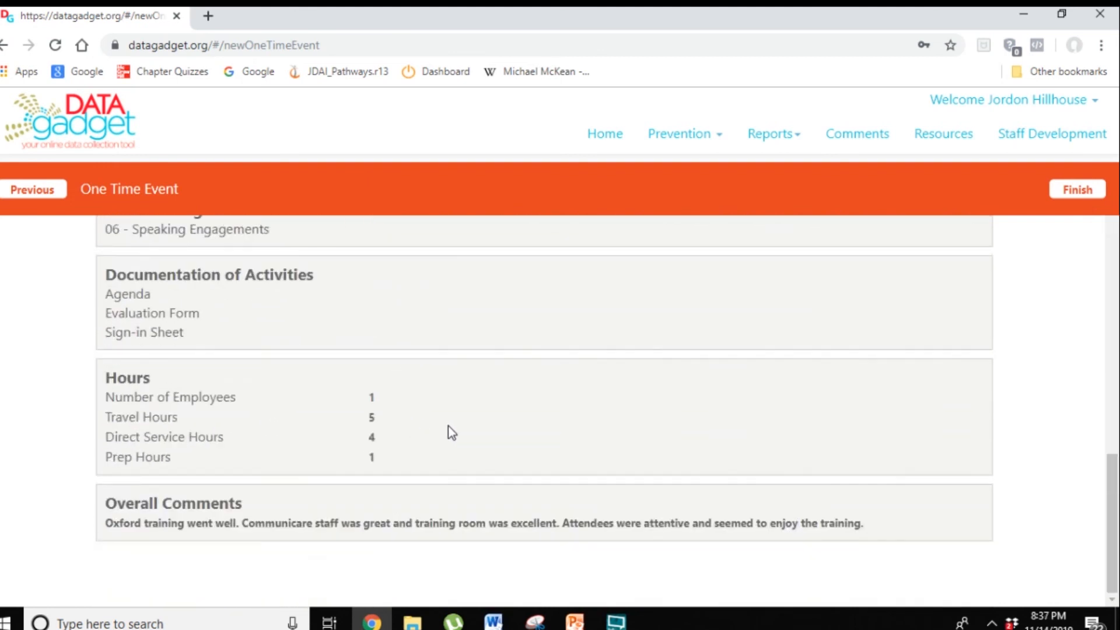
Step: Finish to save the one-time event and scroll through the generated event summary report
click(1078, 187)
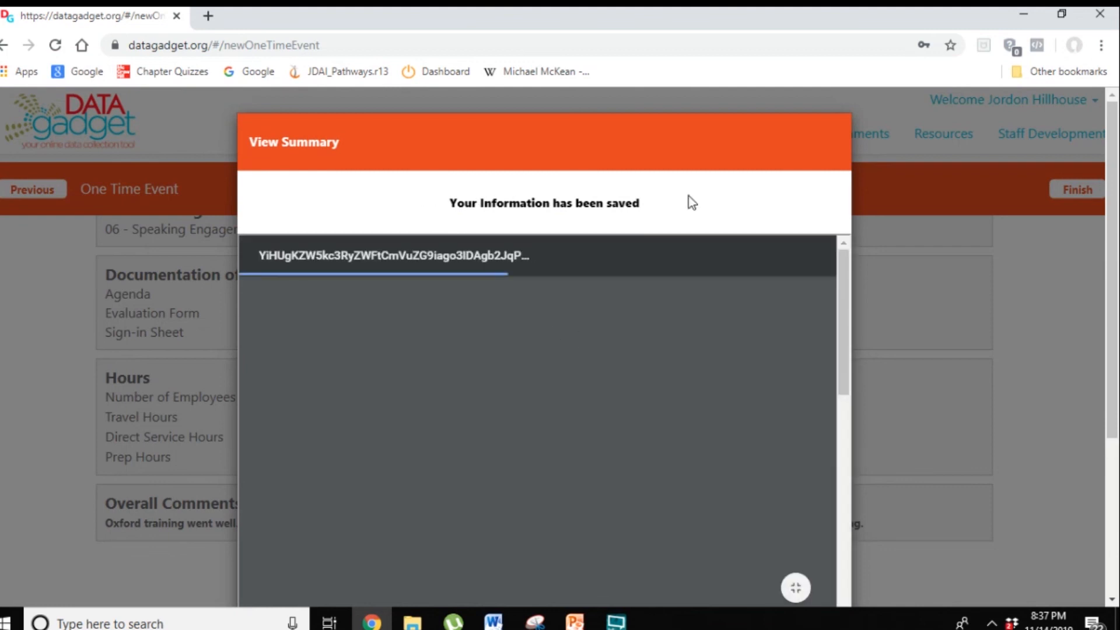
scroll(518, 467, down, 3)
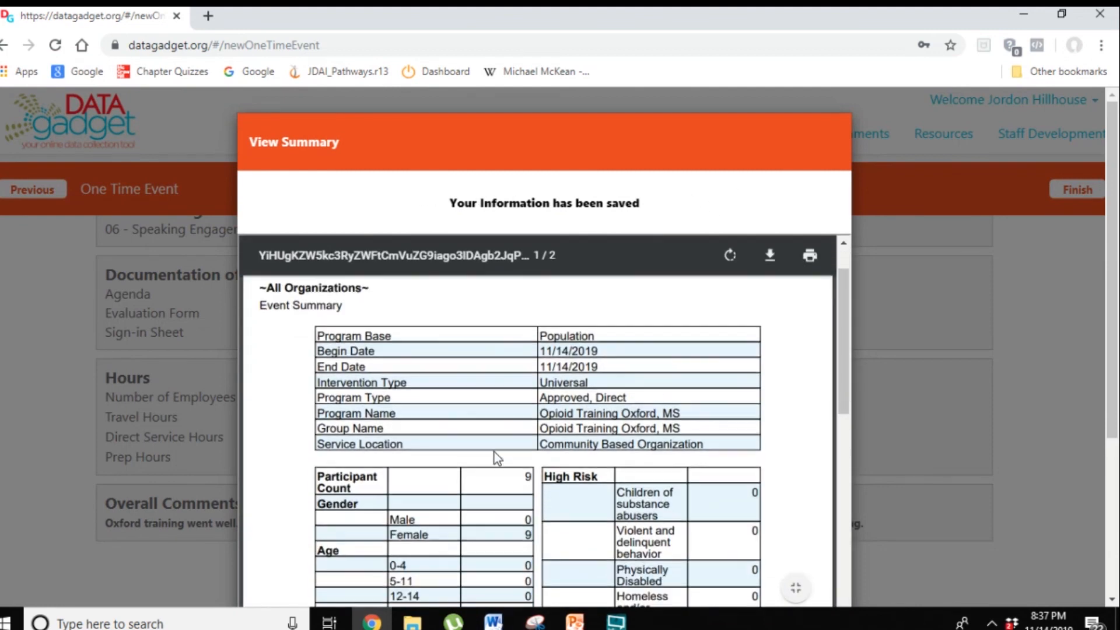
scroll(503, 461, down, 10)
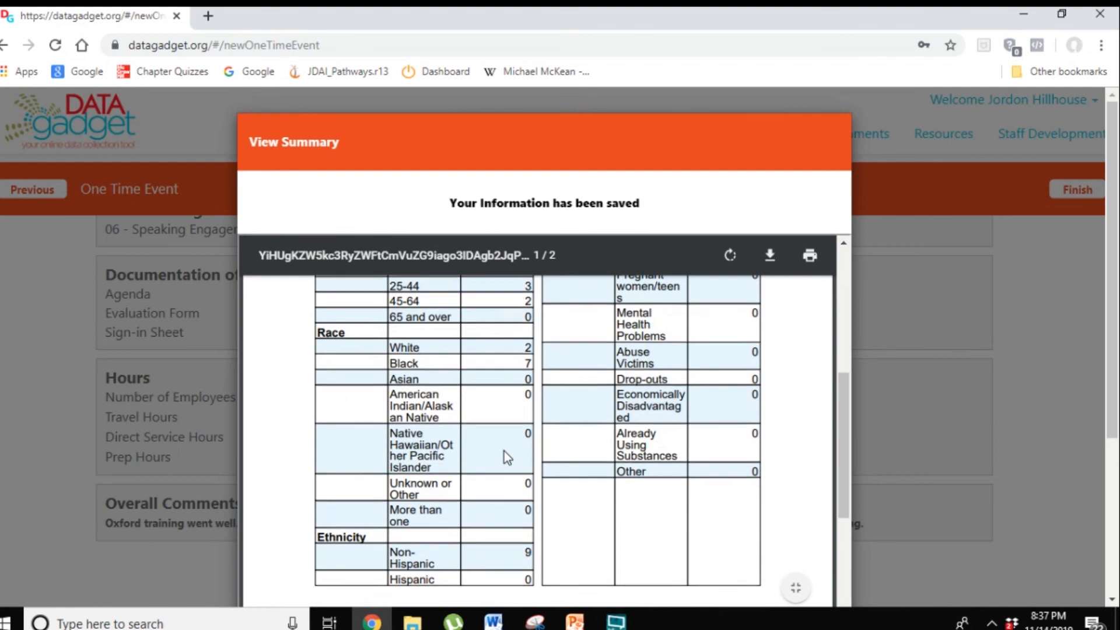
scroll(512, 454, down, 10)
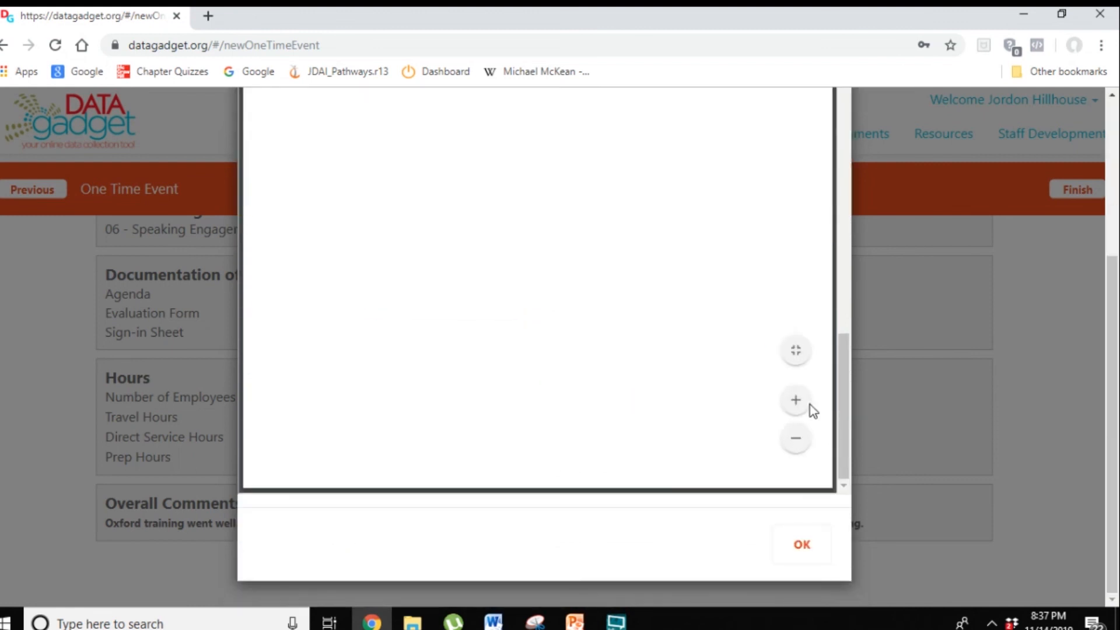